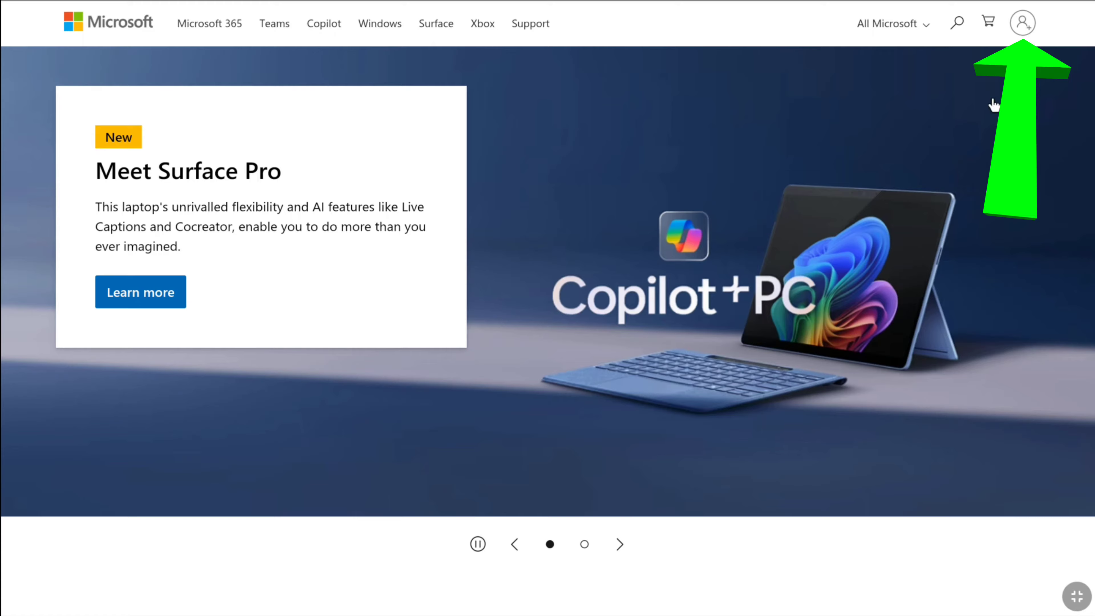
# From the account icon, choose Sign-in options and then Forgot my username
pyautogui.click(1021, 34)
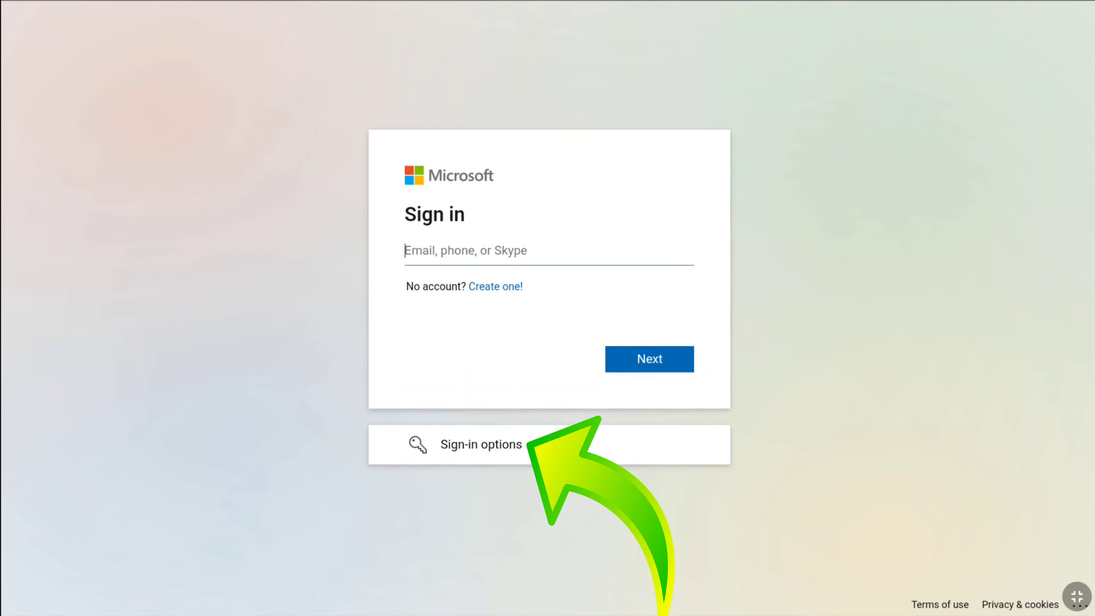
pyautogui.click(499, 454)
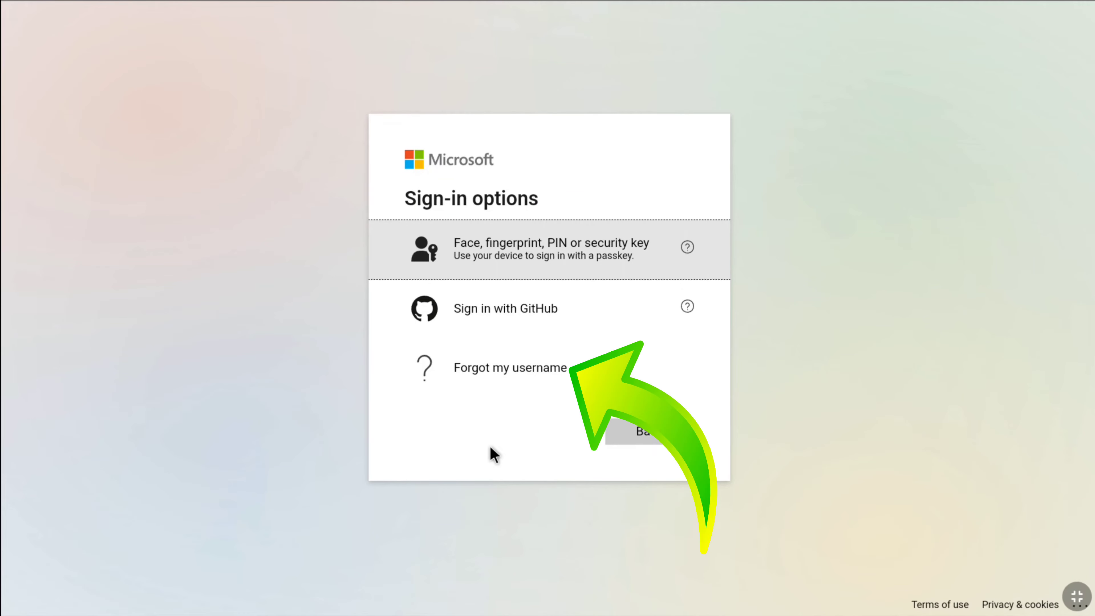
pyautogui.click(490, 373)
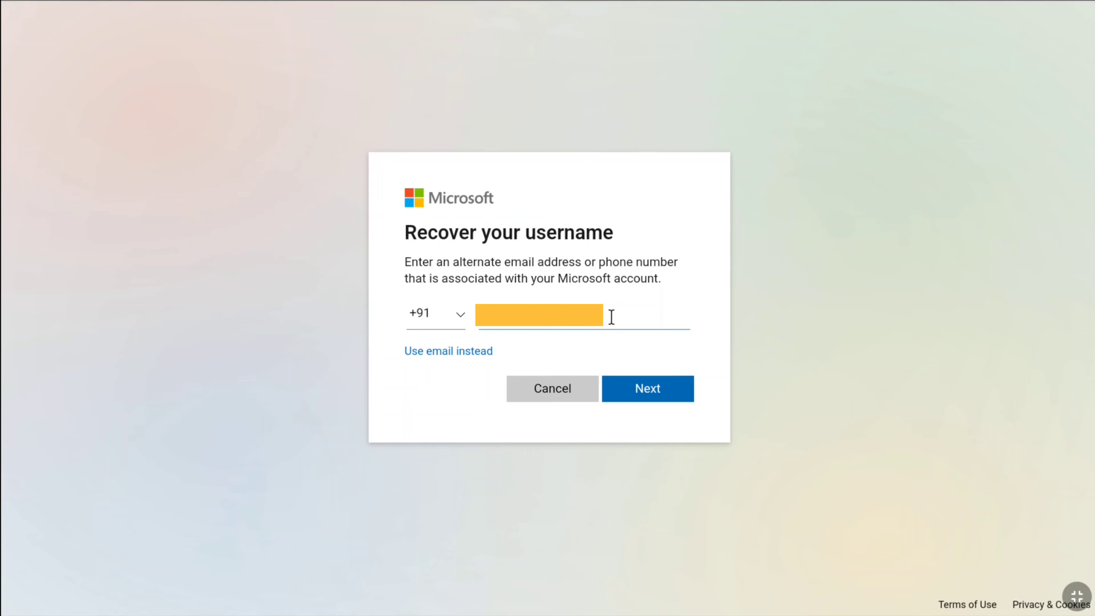
# Submit the phone number and solve the puzzle by rotating the chair to match the hand
pyautogui.click(647, 389)
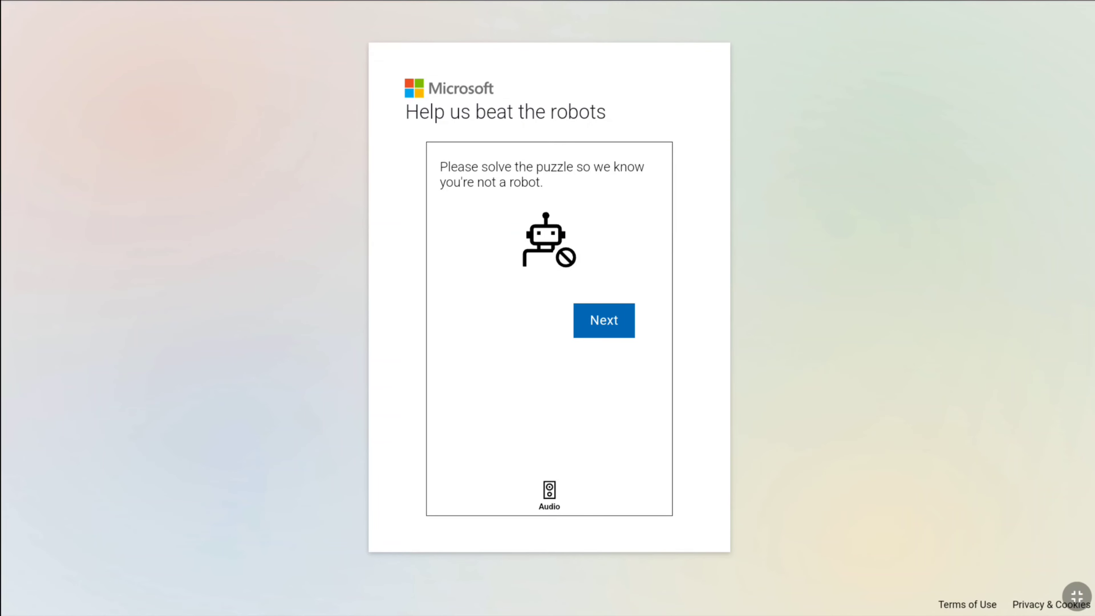
pyautogui.click(606, 328)
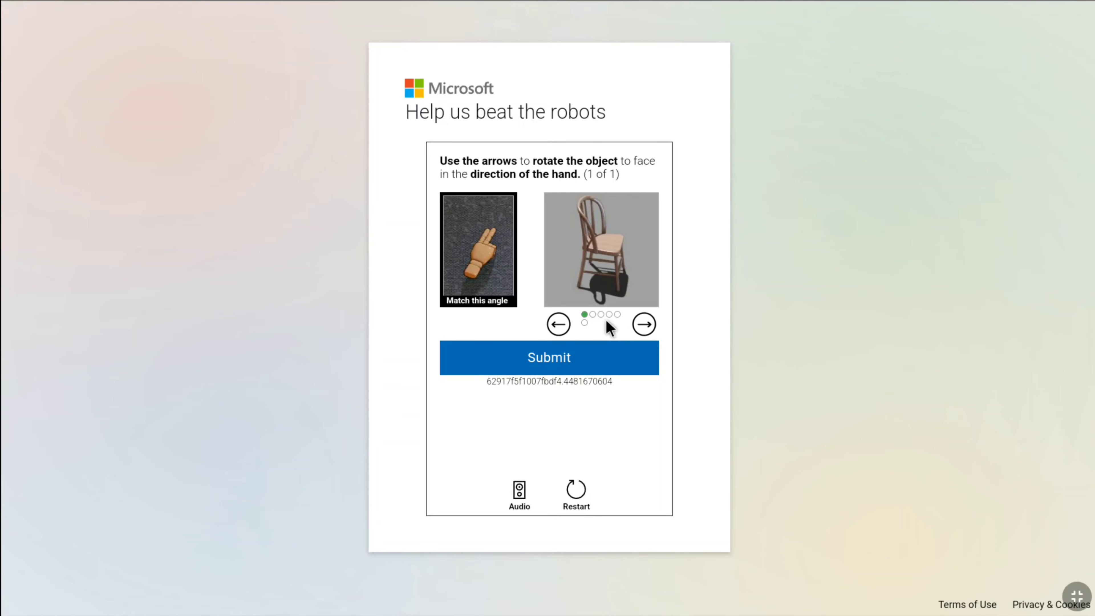
pyautogui.click(644, 325)
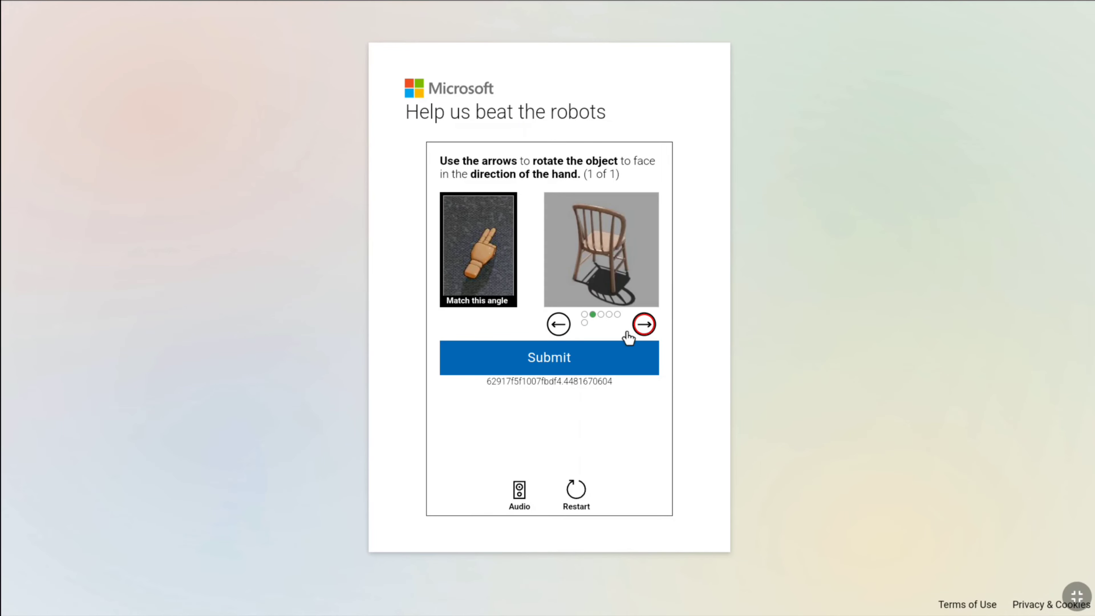
pyautogui.click(559, 364)
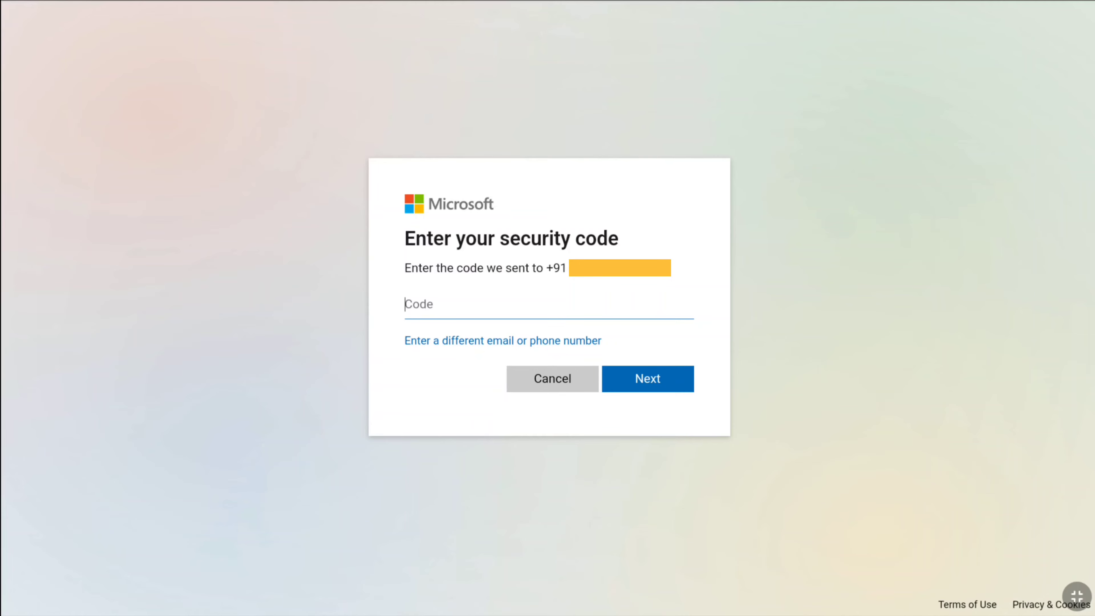
# Enter the texted security code, view the linked Gmail and Outlook usernames, and return to sign-in
pyautogui.click(646, 386)
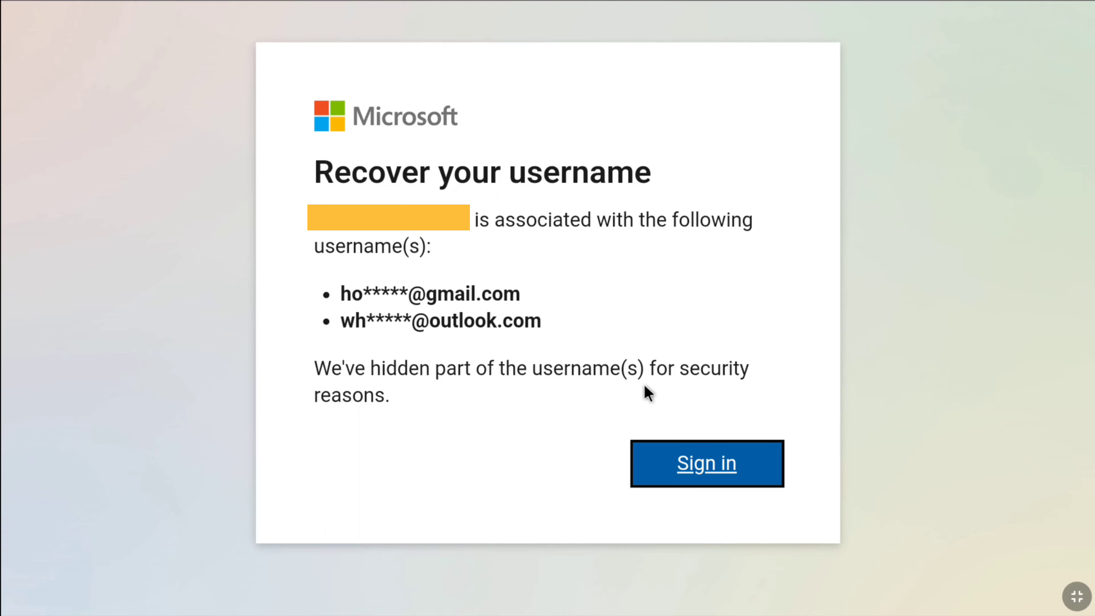
pyautogui.click(703, 474)
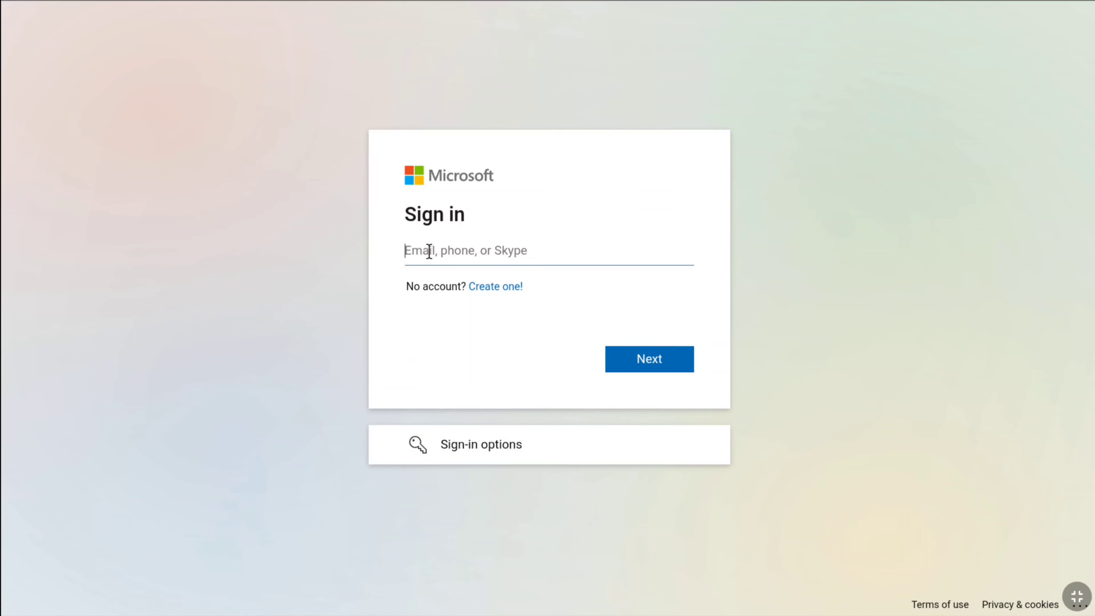
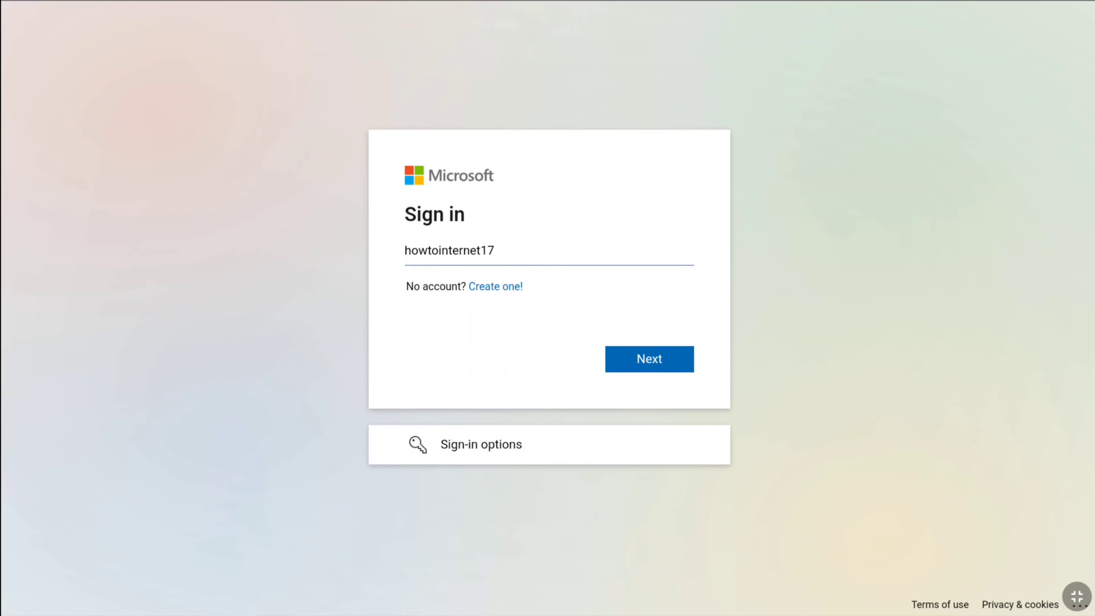
# Enter the recovered Gmail username, continue, and choose Forgot password
pyautogui.click(649, 369)
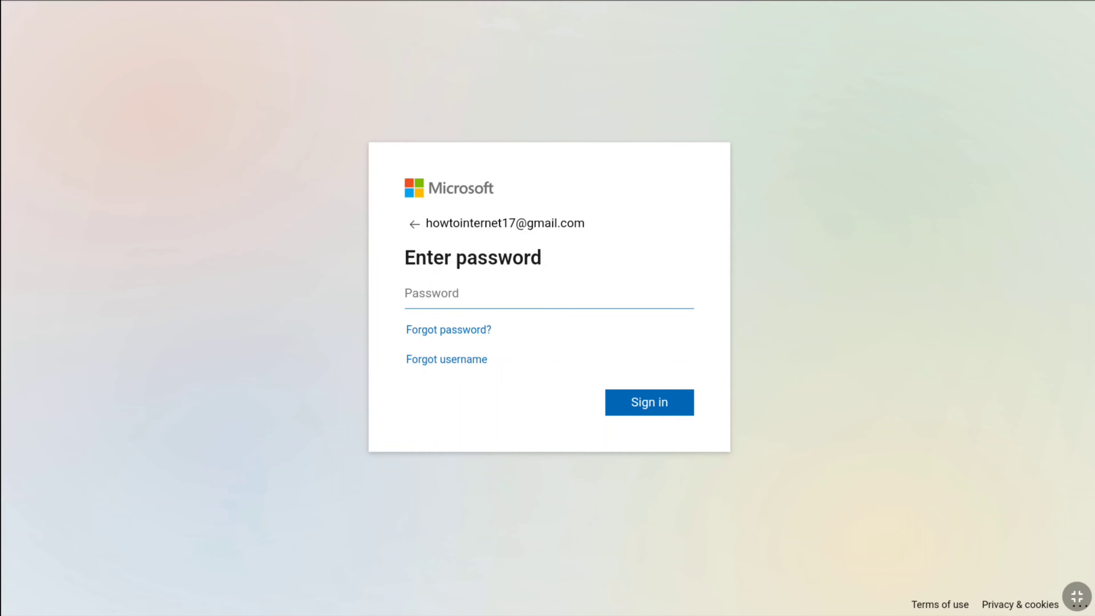
pyautogui.click(450, 332)
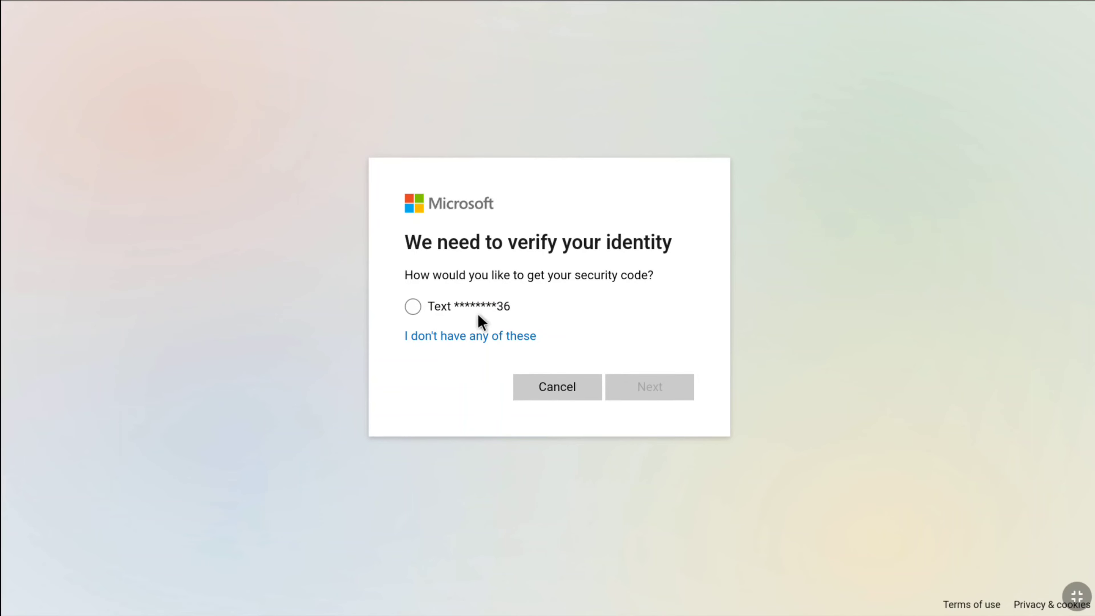
# Request a security code by text, confirming the phone number's last four digits
pyautogui.click(413, 307)
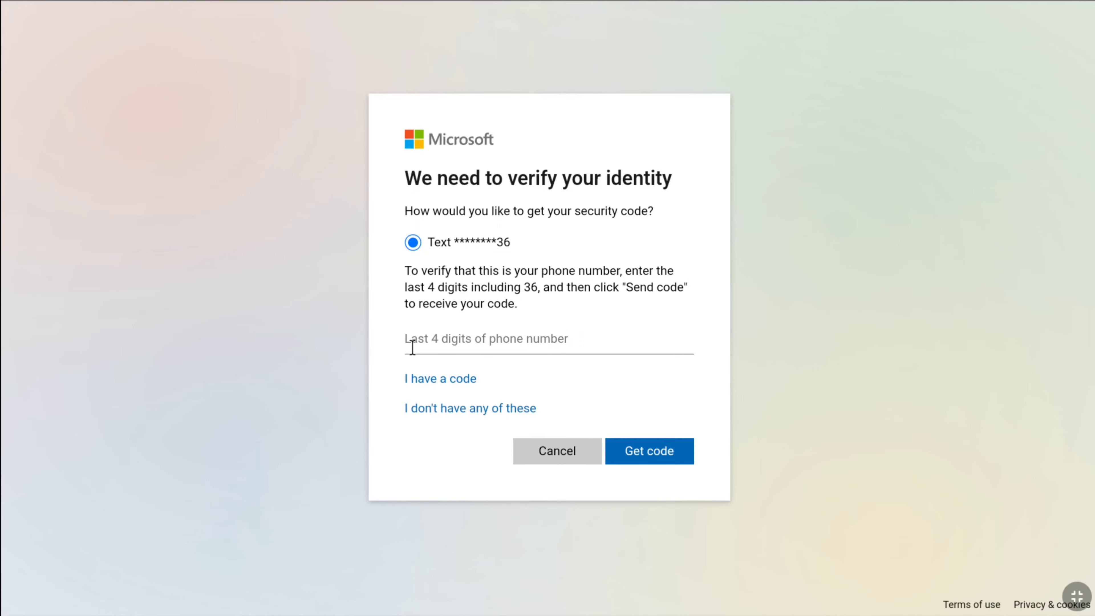
pyautogui.write('1236')
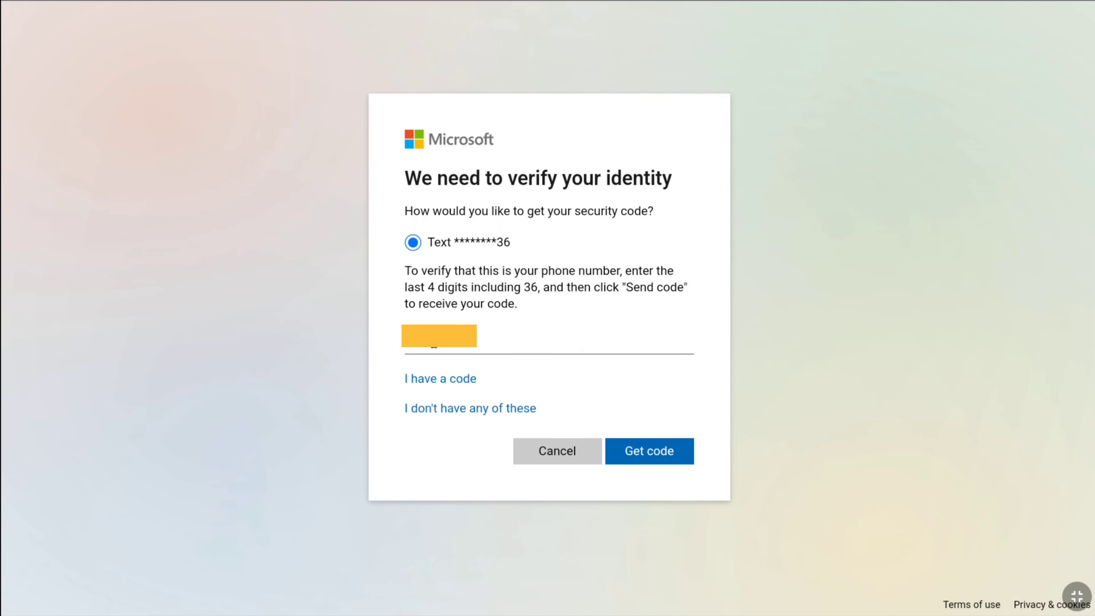
pyautogui.click(633, 452)
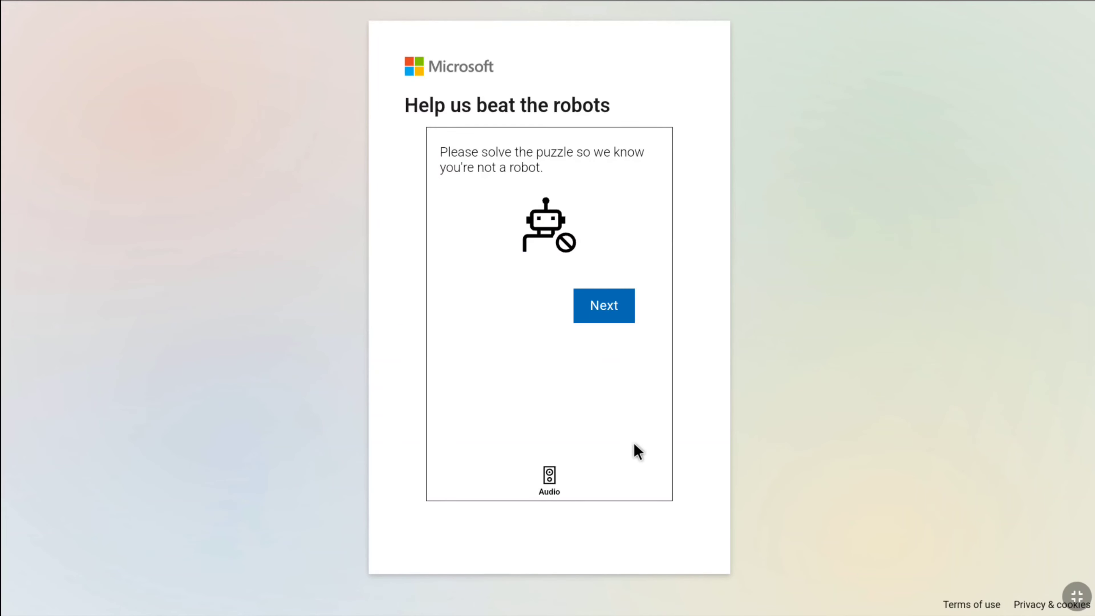
# Solve both robot-check rounds, rotating the doghouse to face the hand
pyautogui.click(603, 313)
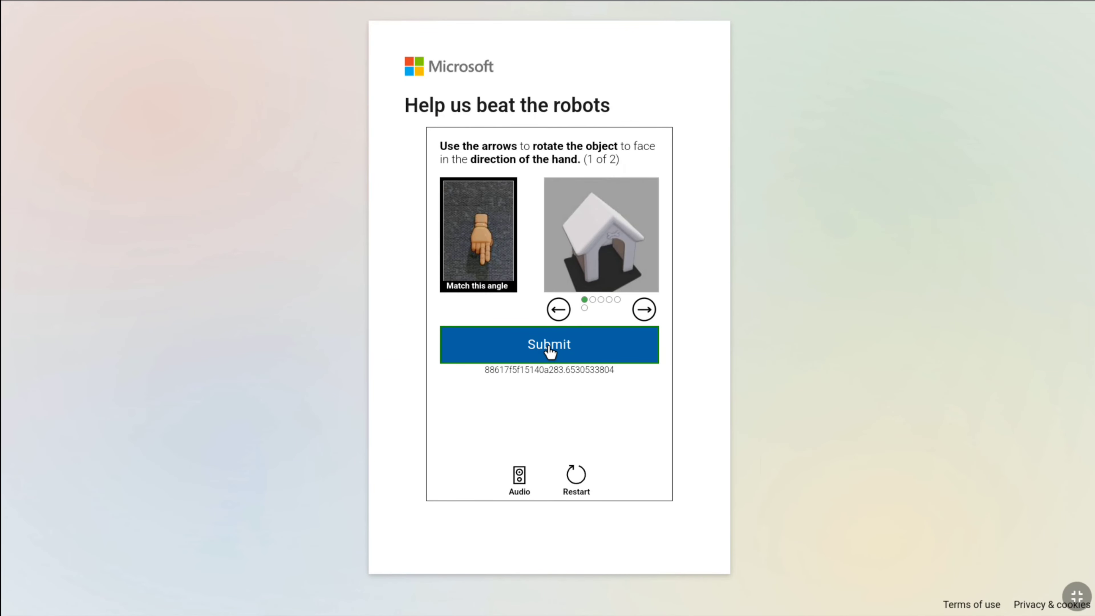
pyautogui.click(559, 310)
pyautogui.click(553, 348)
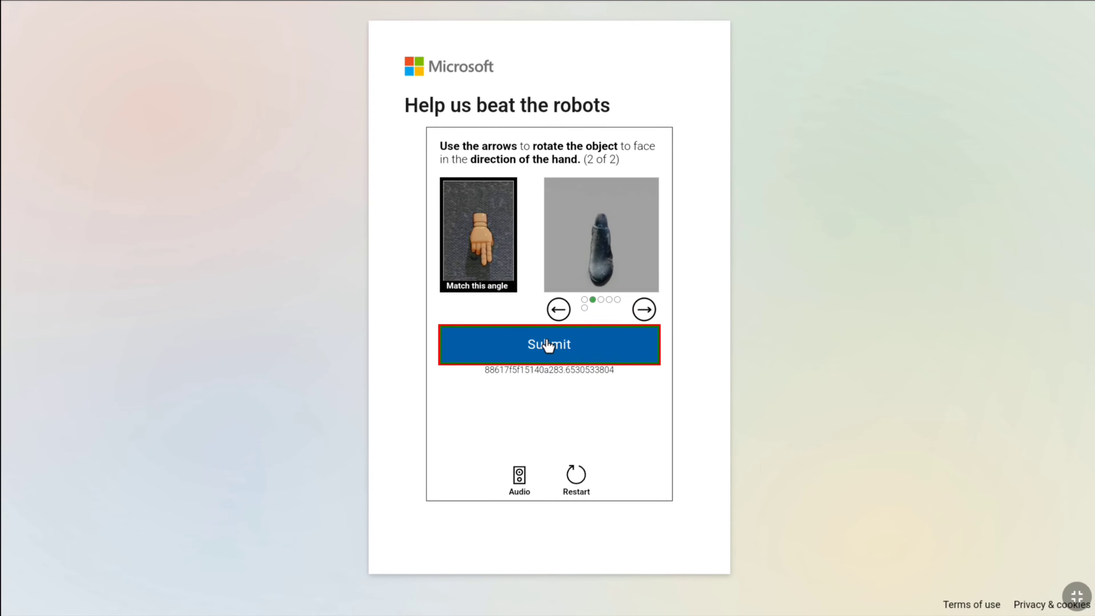
pyautogui.click(548, 345)
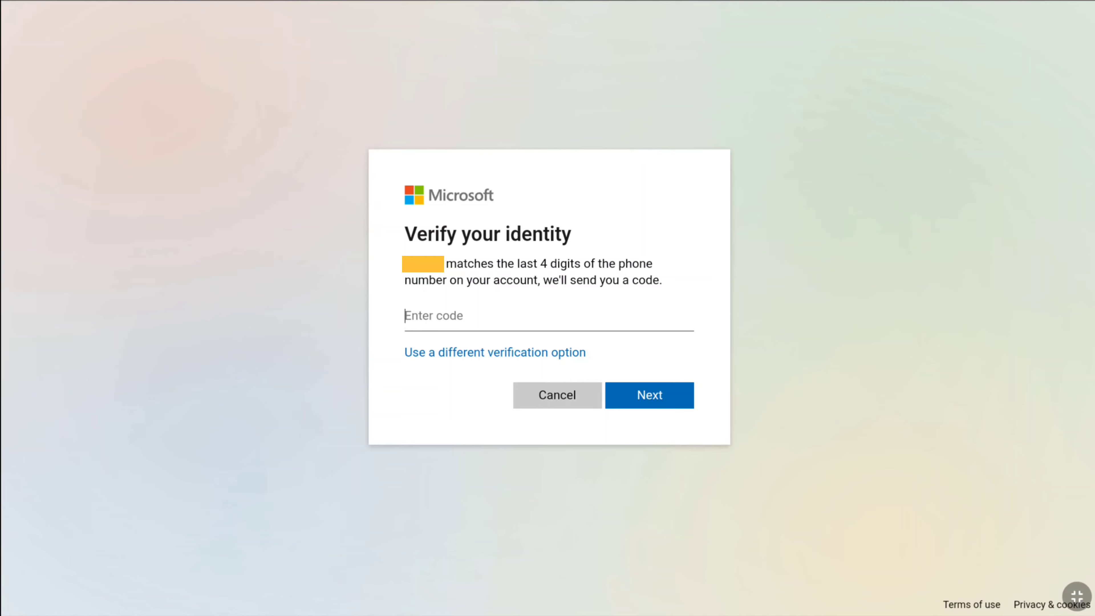
# Verify with the texted code, save the new password, and return to sign-in
pyautogui.click(648, 400)
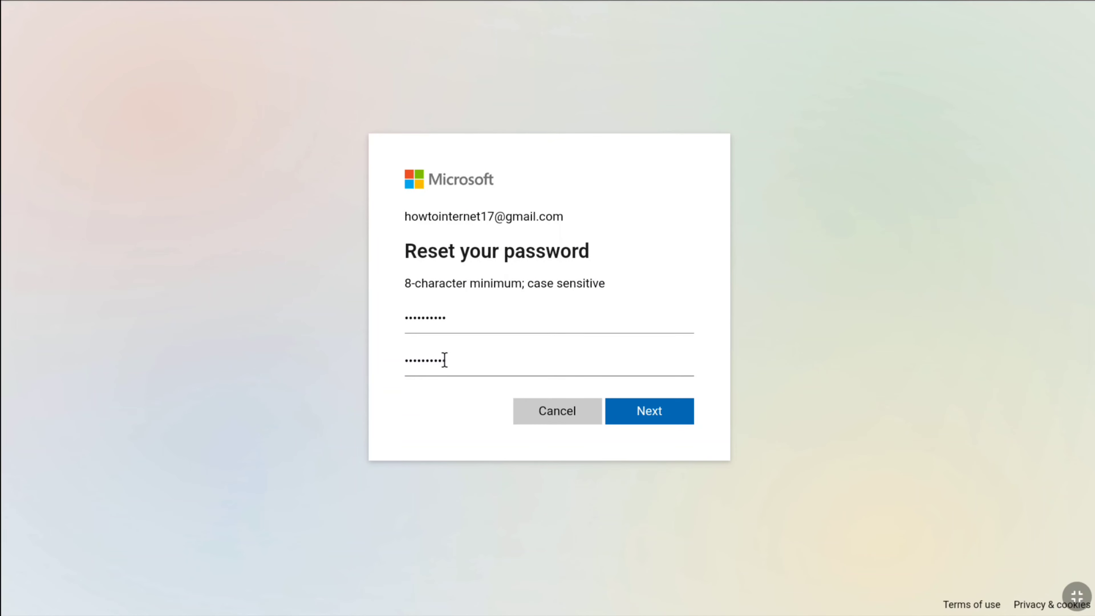
pyautogui.click(649, 413)
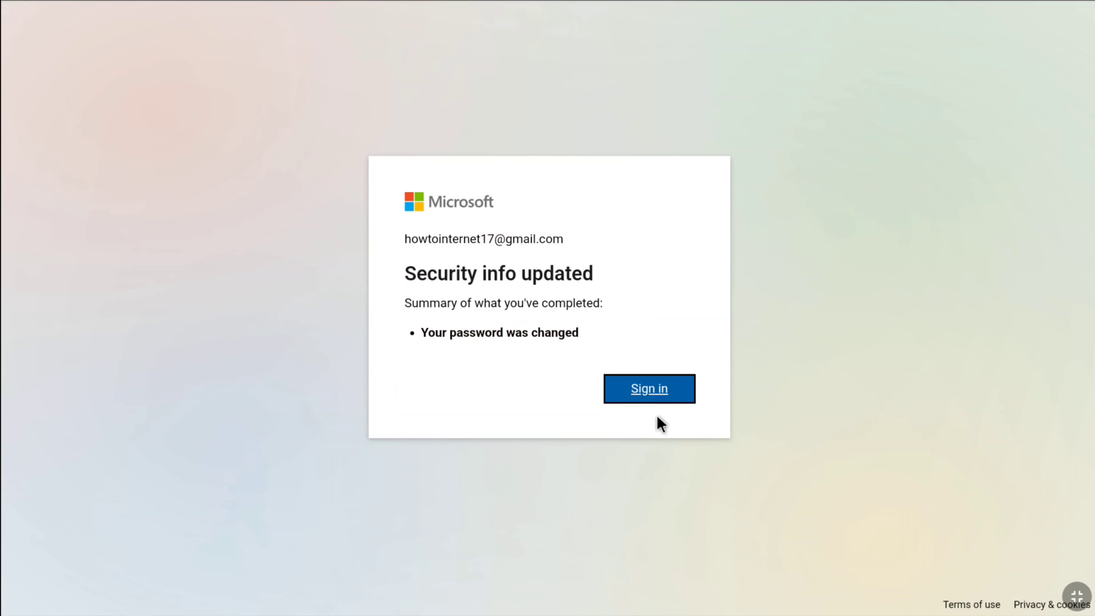
pyautogui.click(645, 394)
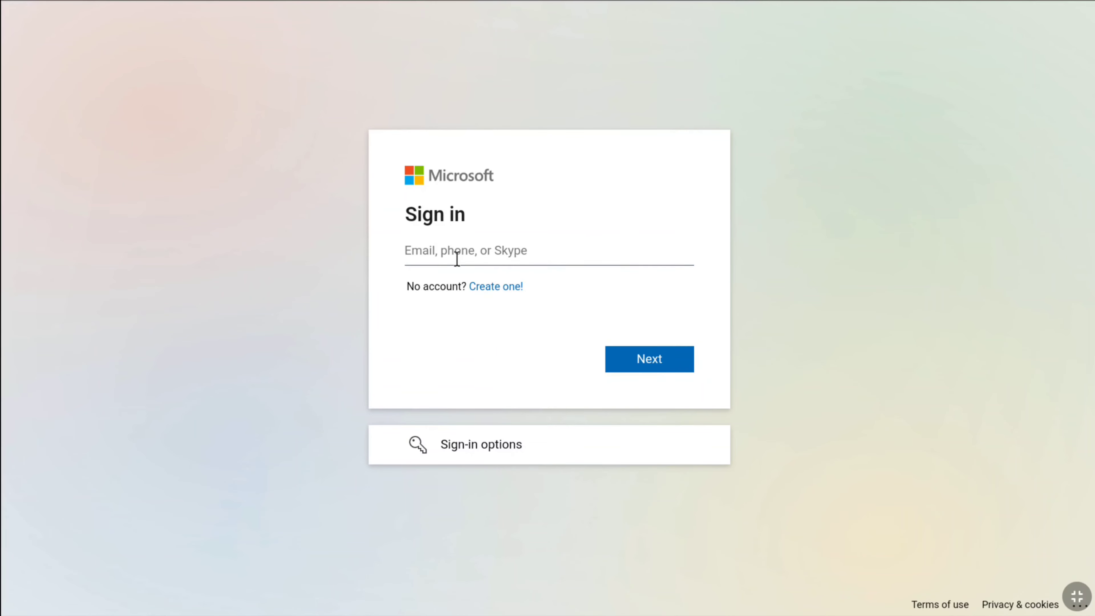
# Sign in with the saved username and new password, choosing to stay signed in
pyautogui.click(442, 250)
pyautogui.click(486, 301)
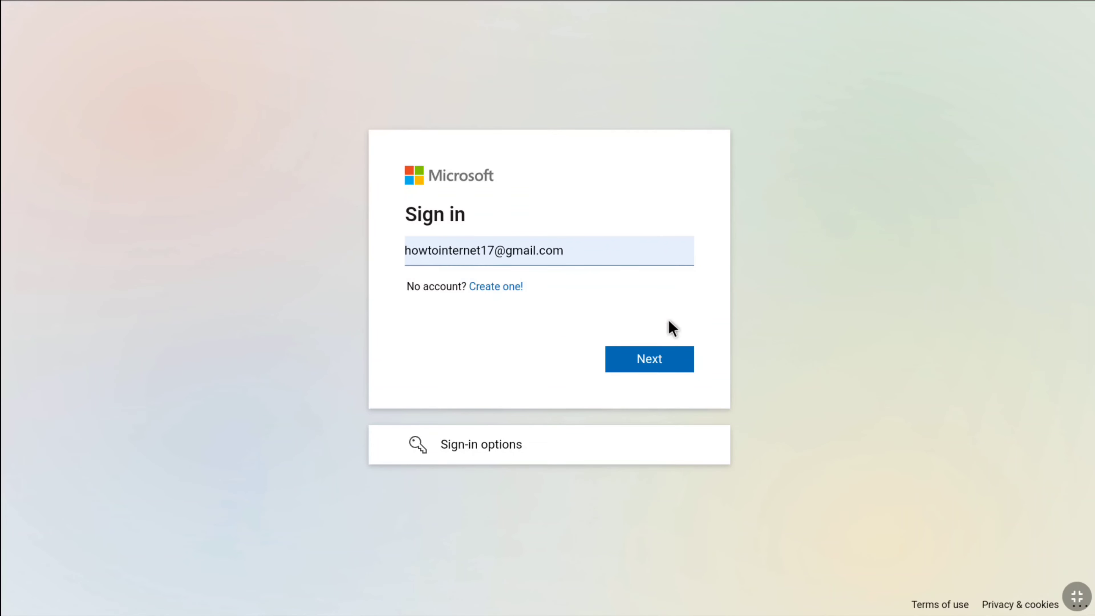
pyautogui.click(651, 361)
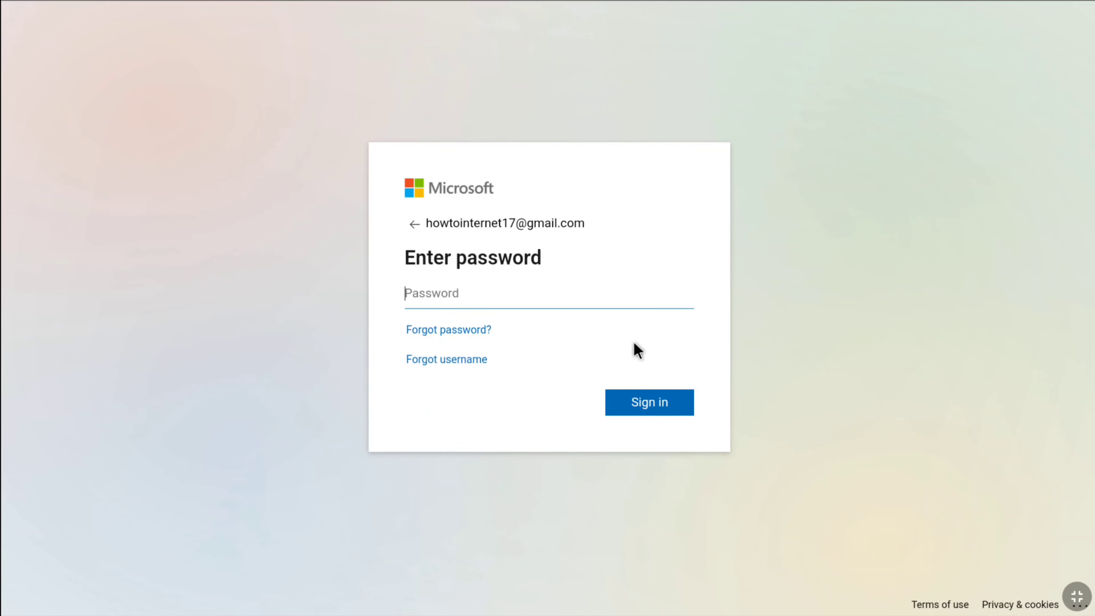
pyautogui.write('••••••••••')
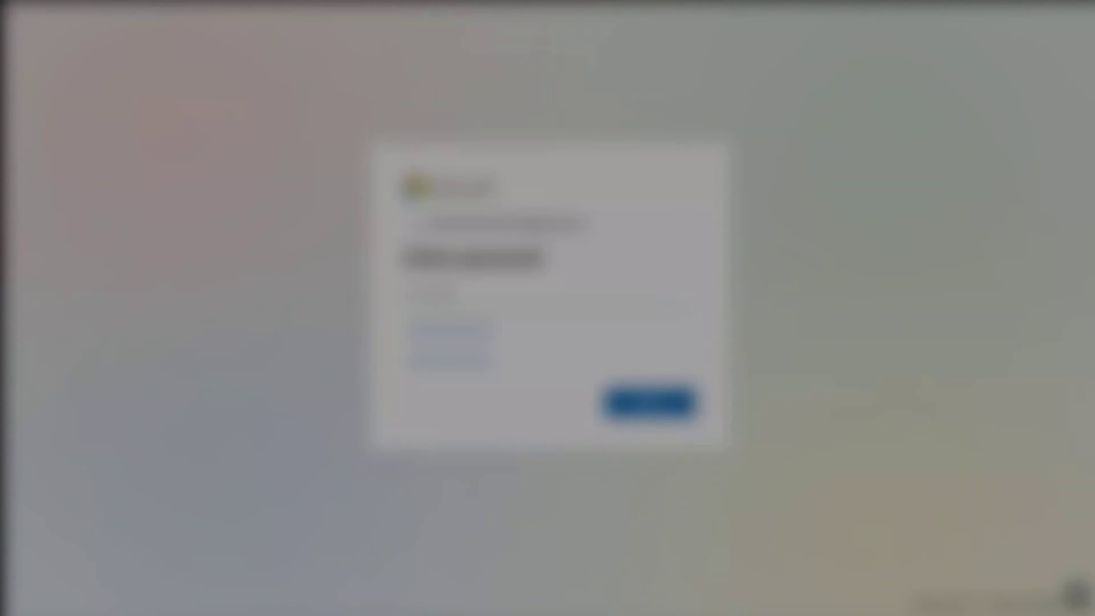
pyautogui.click(653, 407)
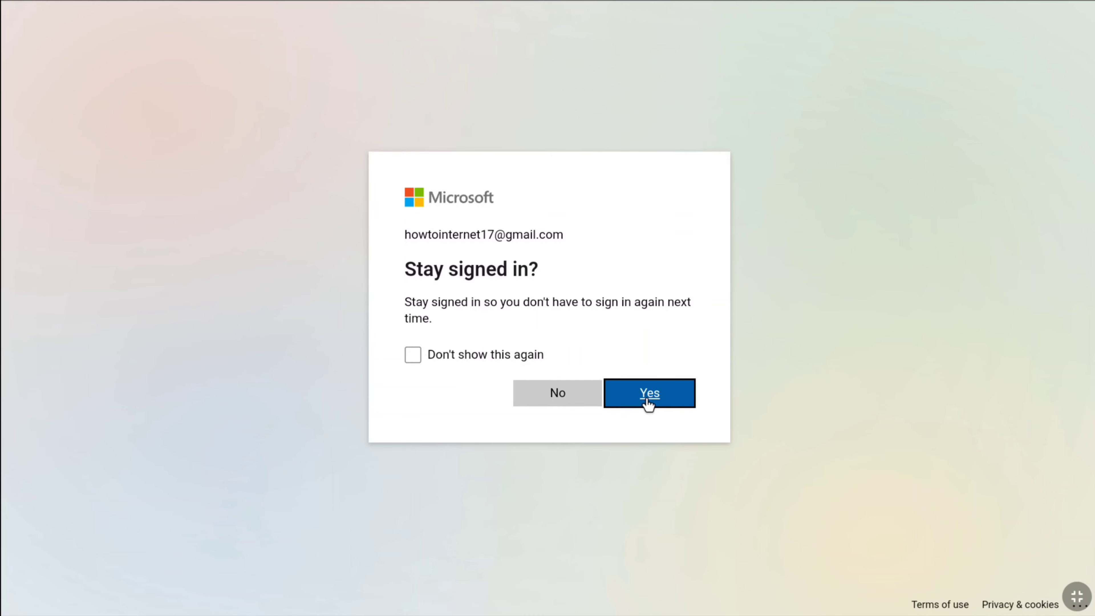
pyautogui.click(642, 406)
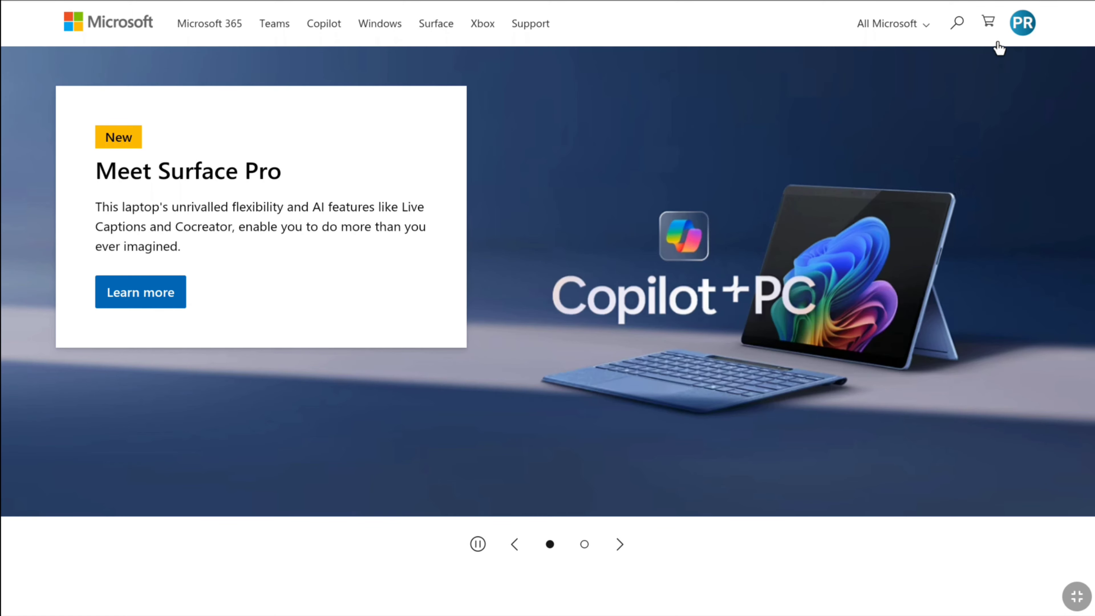
# Open My Microsoft account from the PR avatar menu
pyautogui.click(1020, 29)
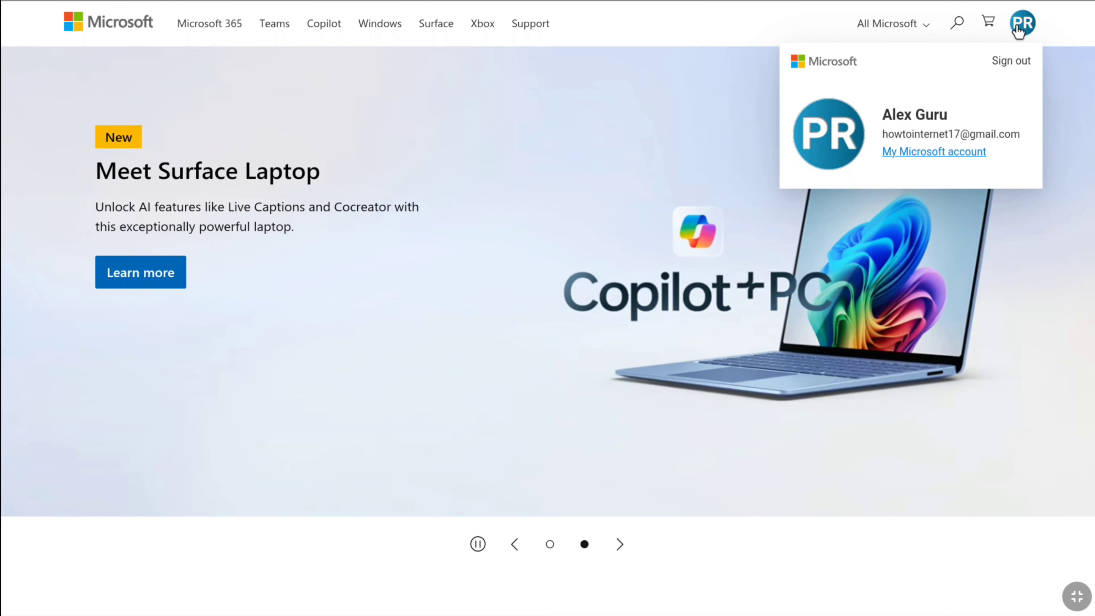
pyautogui.click(910, 153)
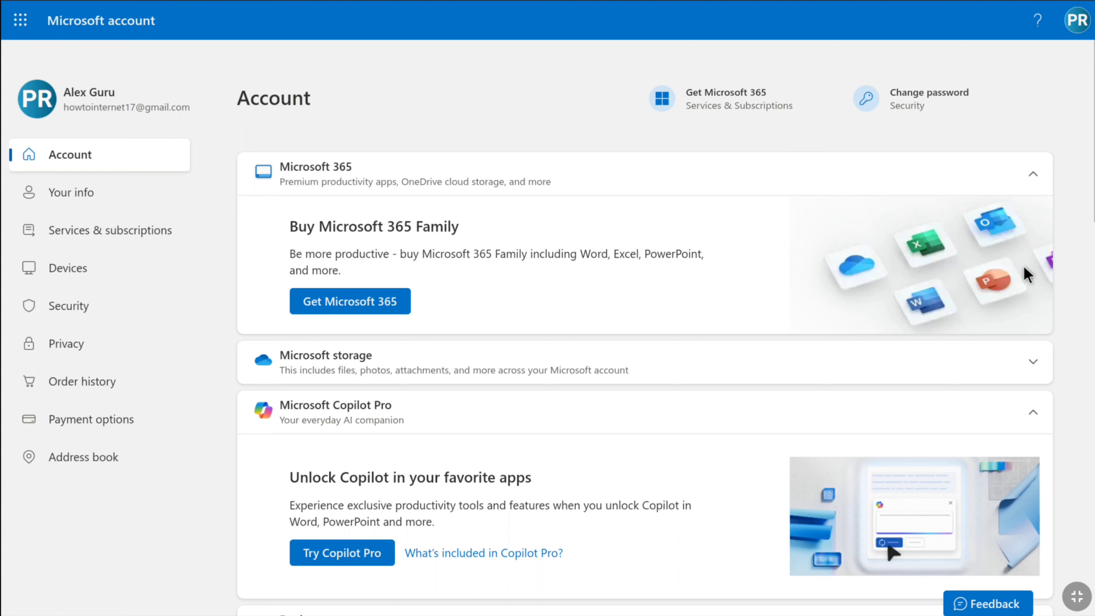